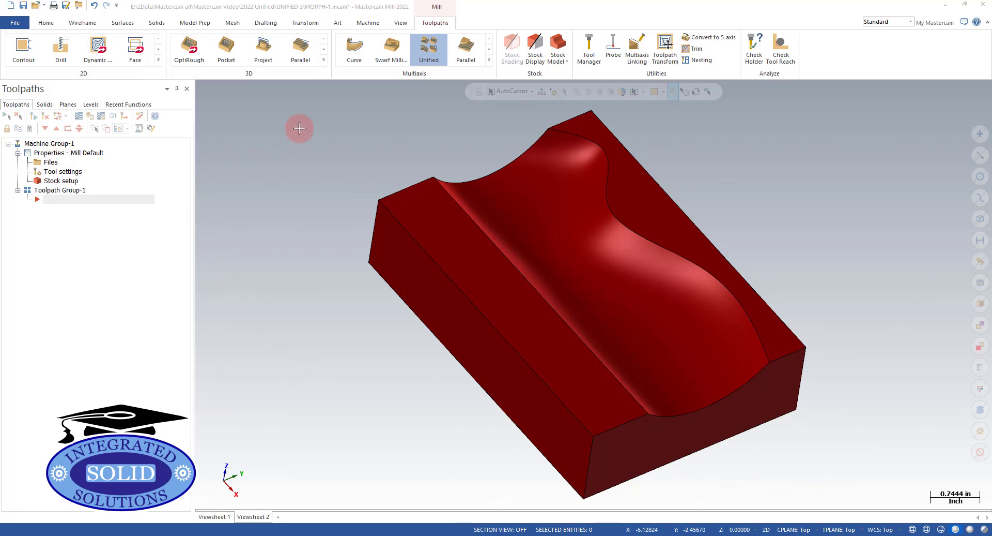
# - Start a new Unified multiaxis toolpath and step through Holder and Stock to Cut Pattern
pyautogui.click(433, 49)
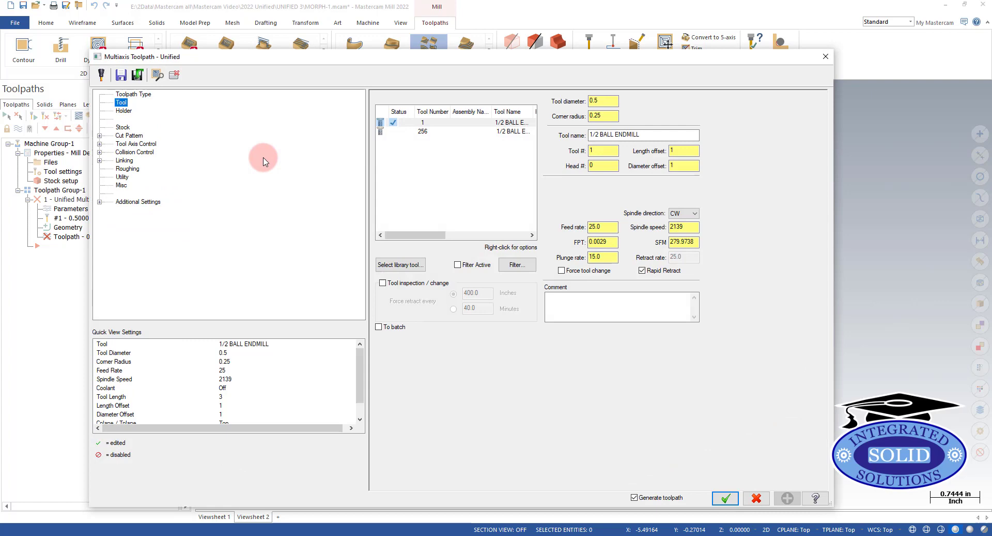
pyautogui.click(124, 111)
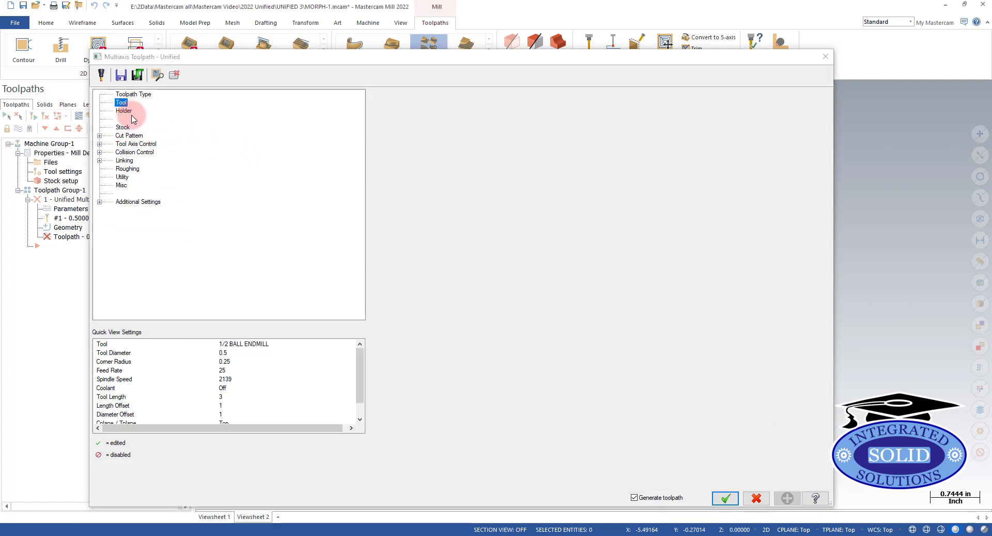
pyautogui.click(123, 128)
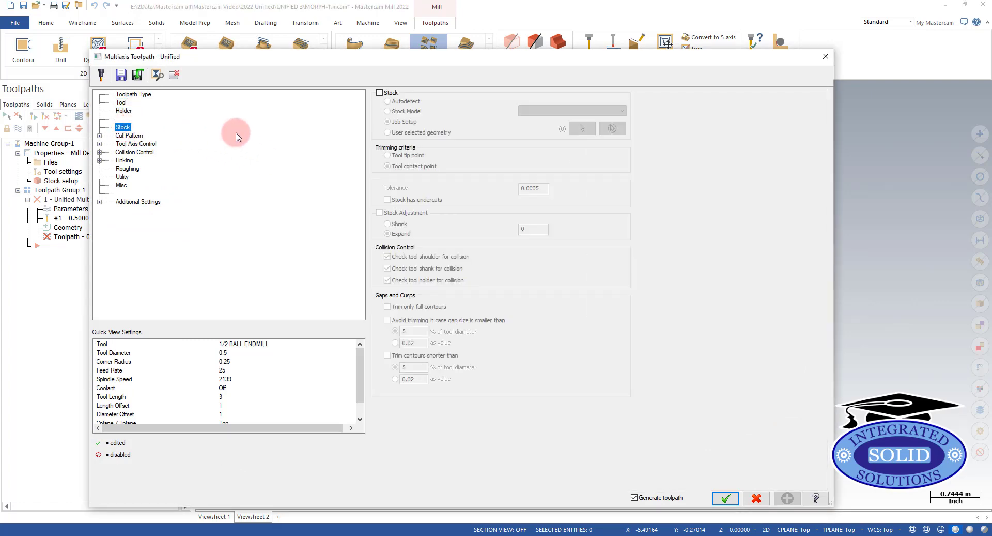
pyautogui.click(134, 136)
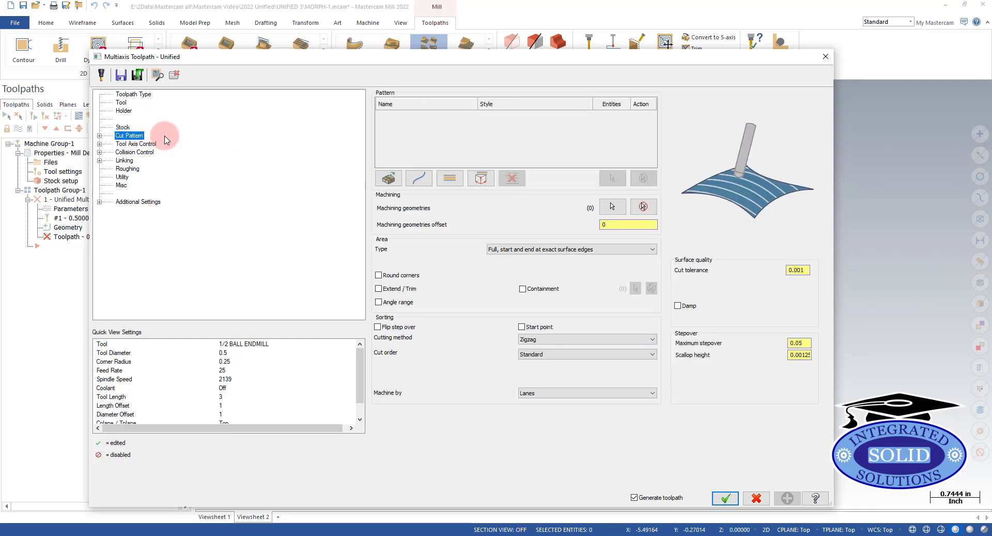
# - Add a Curve guide and chain the S-shaped upper edge as its geometry
pyautogui.click(427, 183)
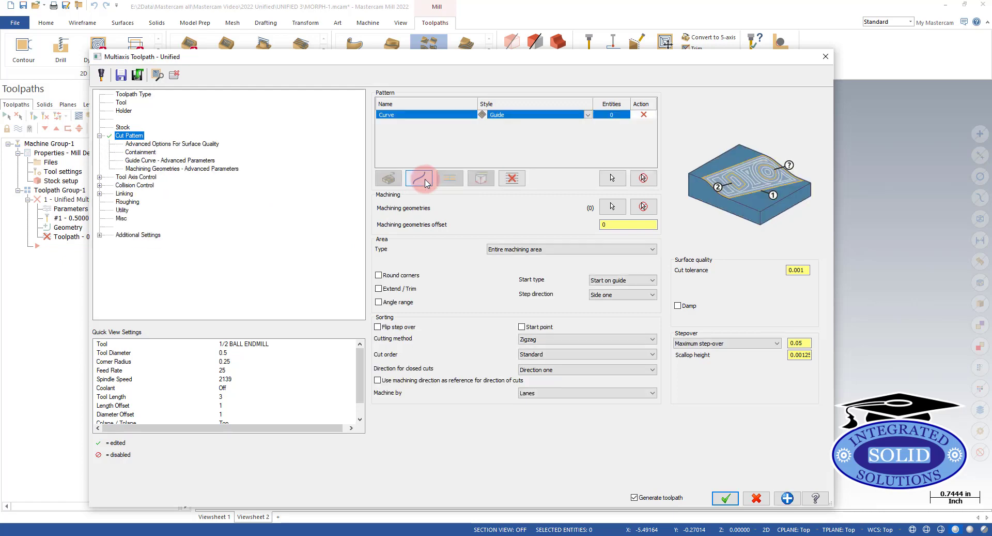
pyautogui.click(615, 180)
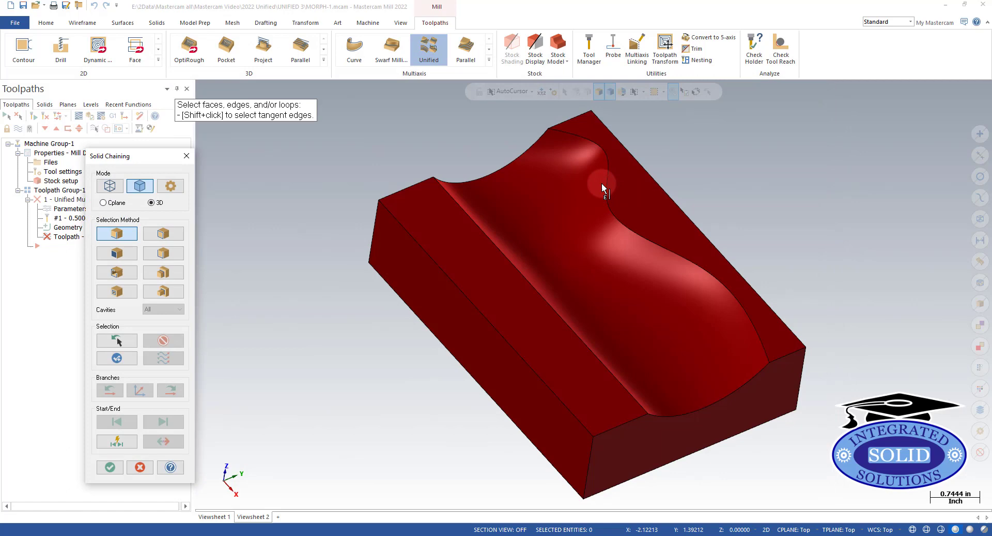
pyautogui.click(722, 283)
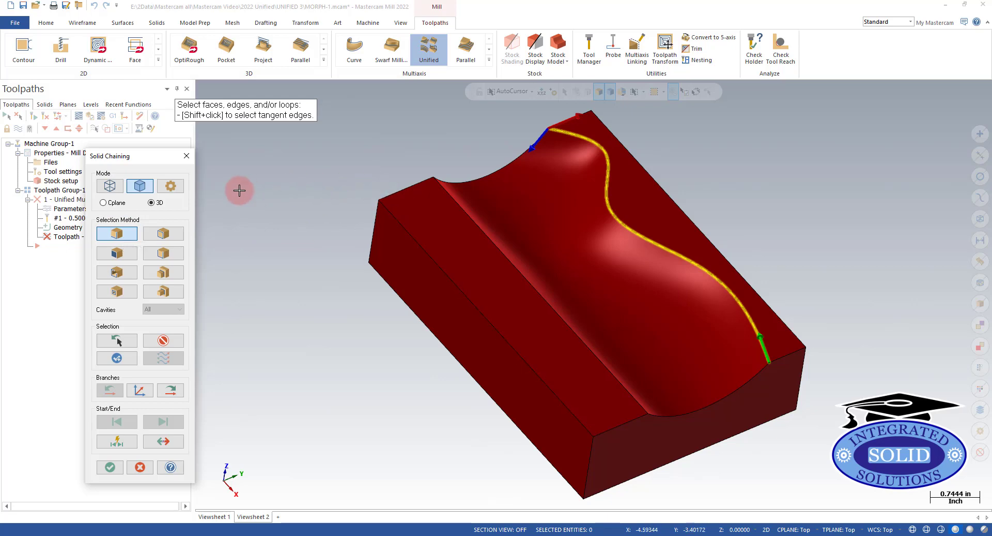
pyautogui.click(110, 467)
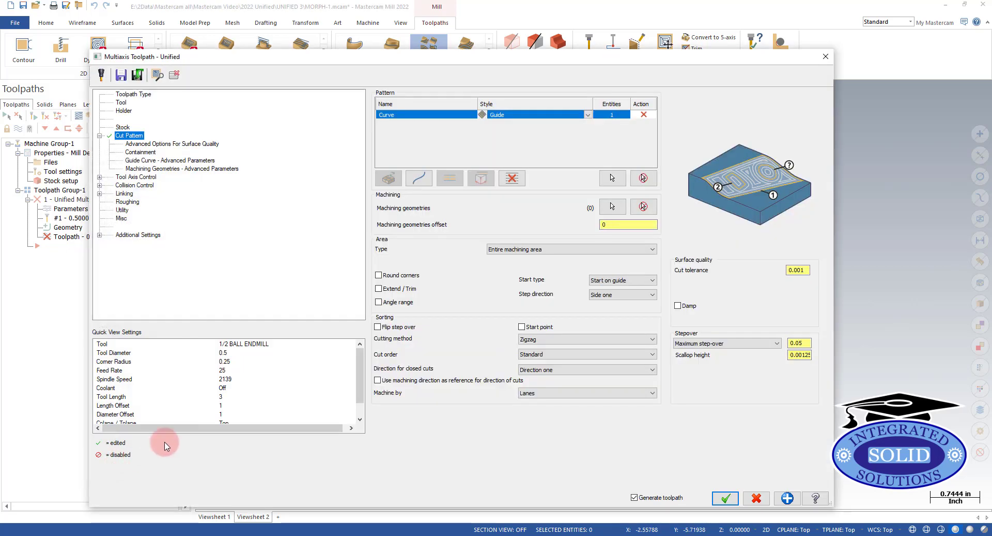
# - Add a second Curve guide and chain only the straight channel edge
pyautogui.click(420, 181)
pyautogui.click(613, 178)
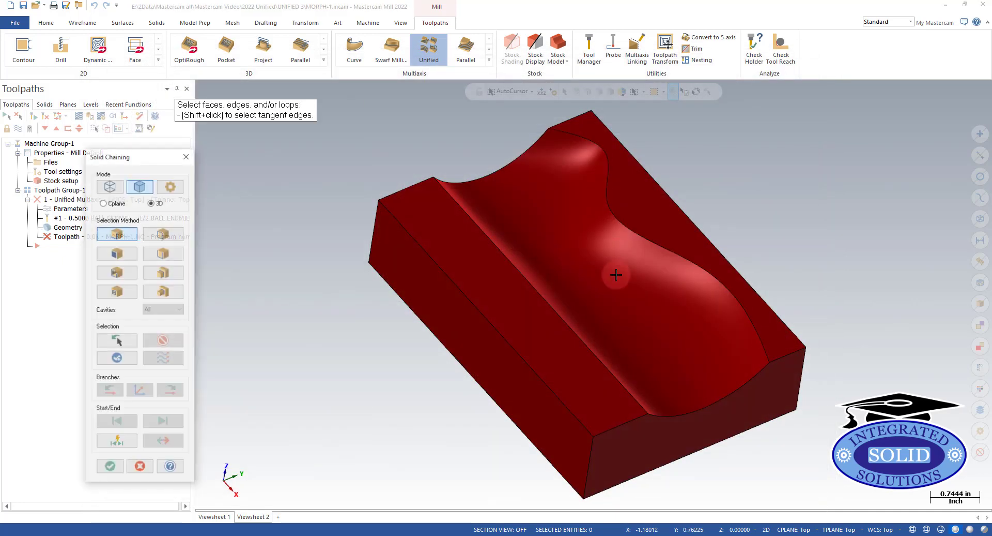
pyautogui.click(591, 352)
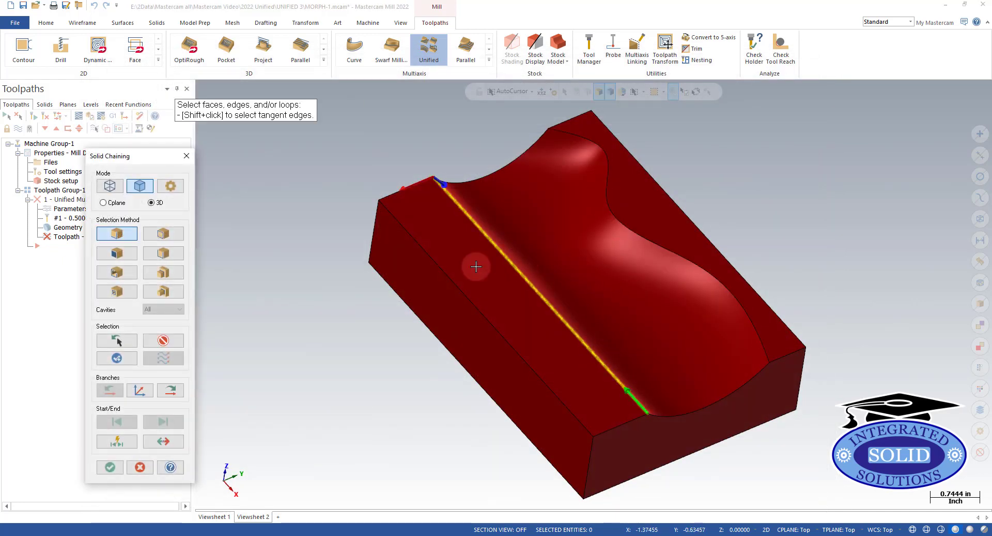
pyautogui.click(687, 262)
pyautogui.click(687, 263)
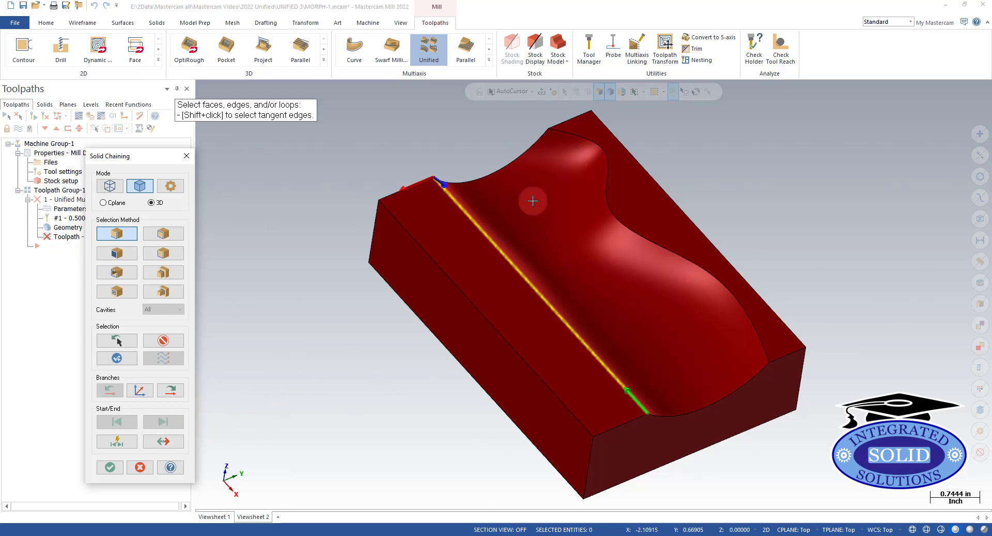
# - Finish the second guide chain and select the channel surface as the machining geometry
pyautogui.click(110, 467)
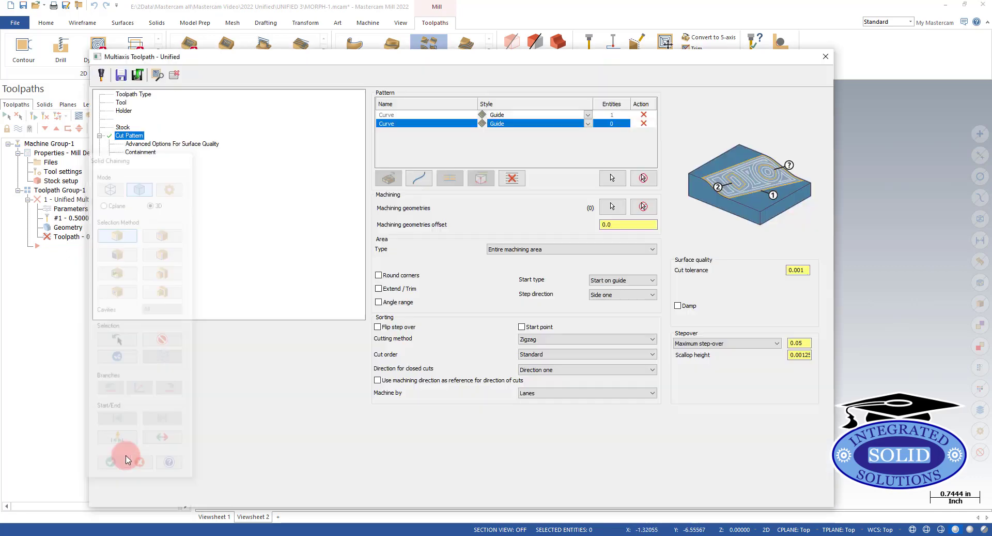
pyautogui.click(614, 207)
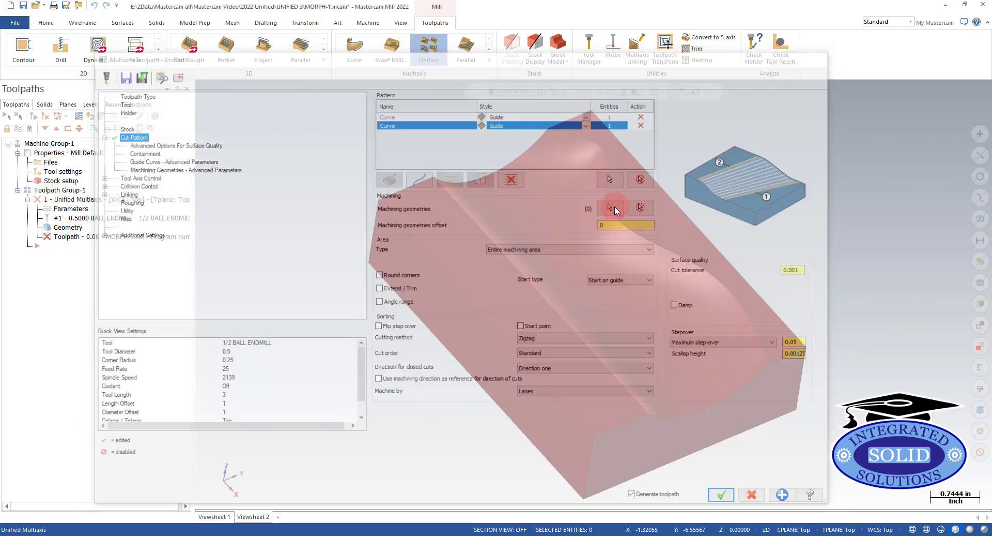
pyautogui.click(557, 113)
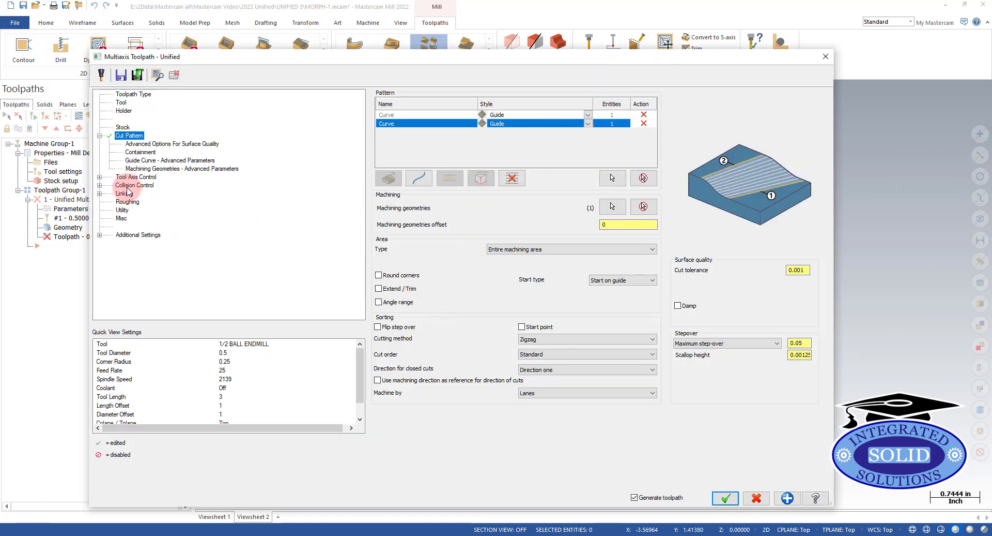
# - Set the Tool Axis Control output format to 3 Axis
pyautogui.click(138, 176)
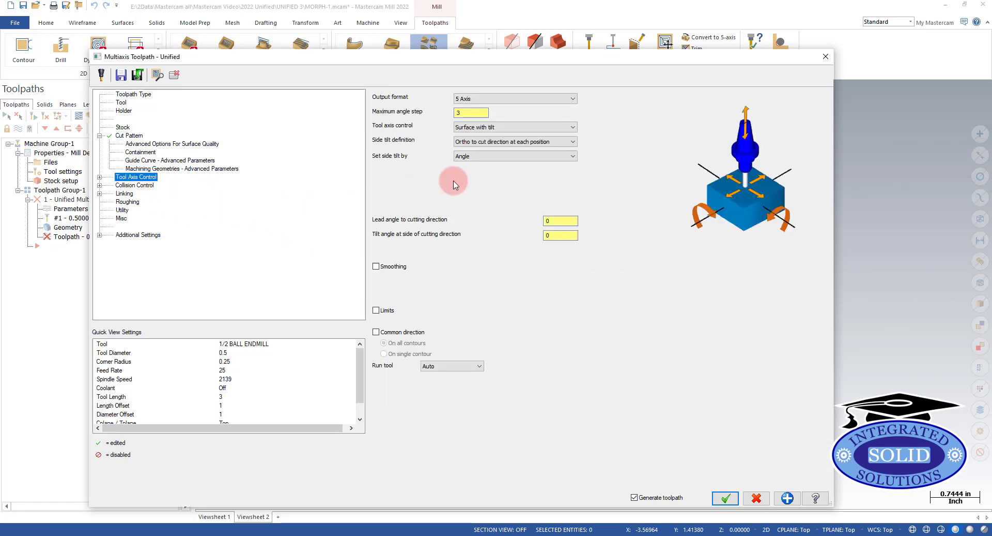
pyautogui.click(573, 99)
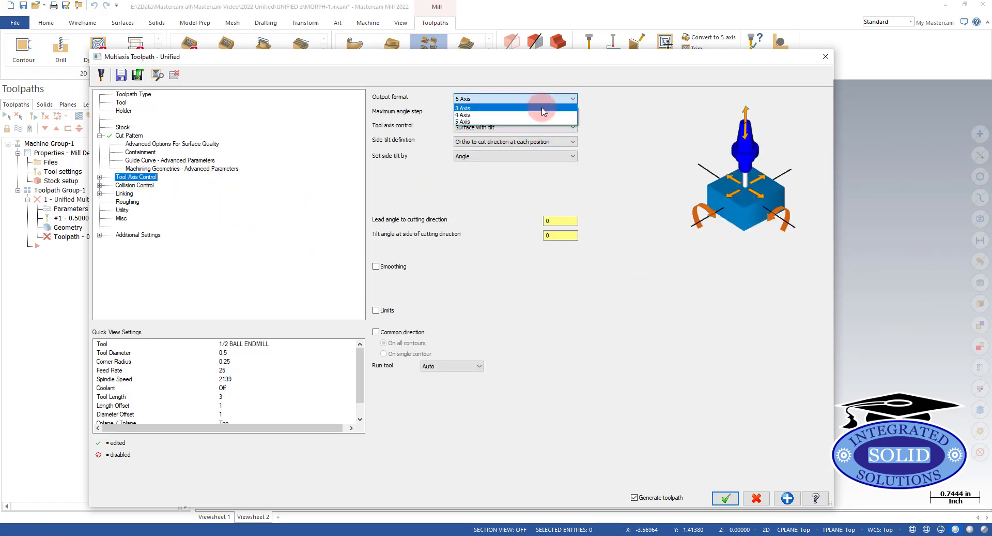
pyautogui.click(536, 109)
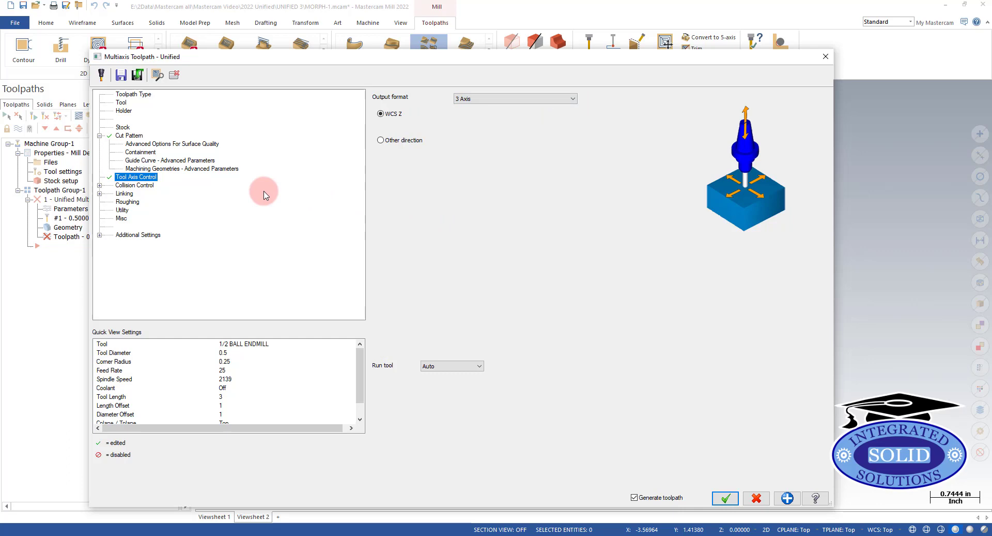
# - Generate the Unified toolpath and backplot it, rotating the view to inspect the ball endmill passes
pyautogui.click(724, 498)
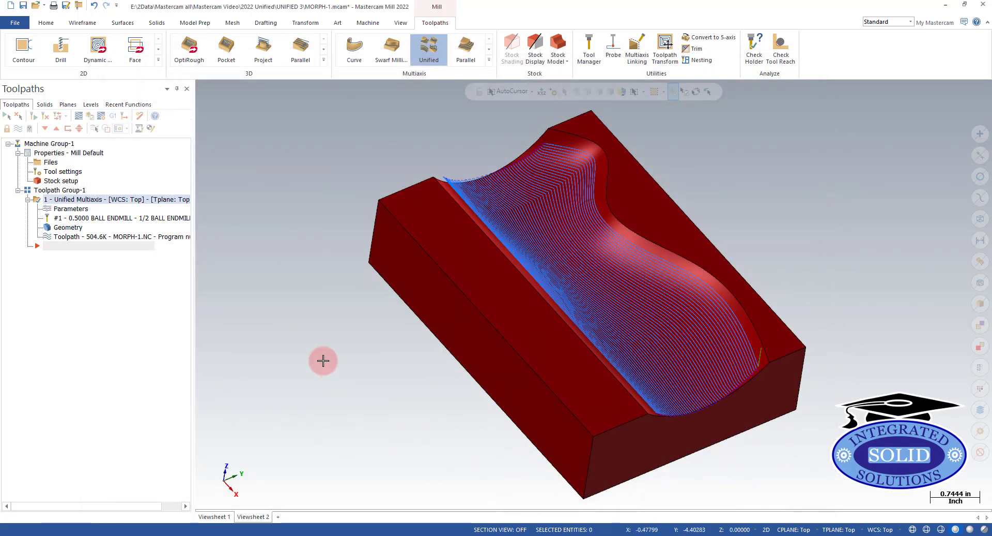
pyautogui.click(47, 236)
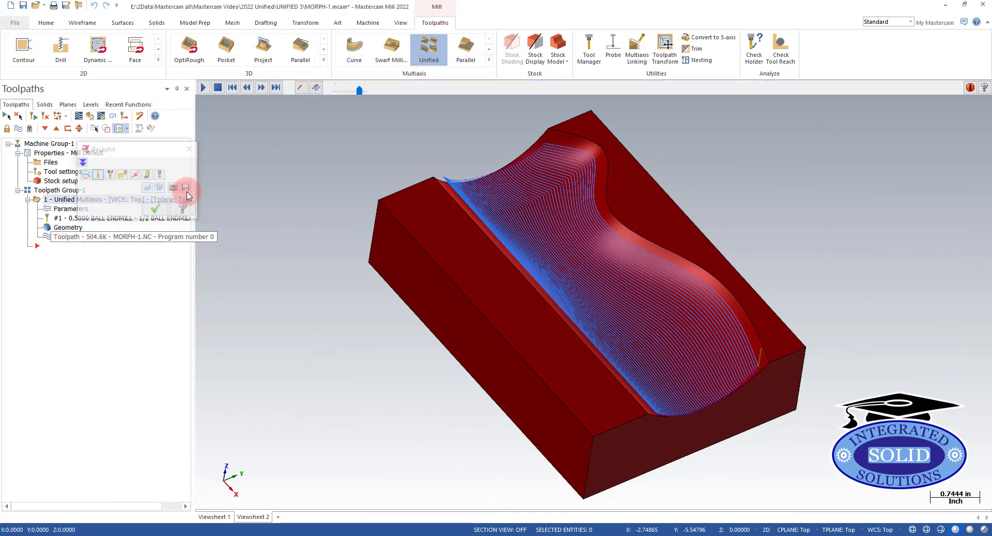
pyautogui.click(203, 88)
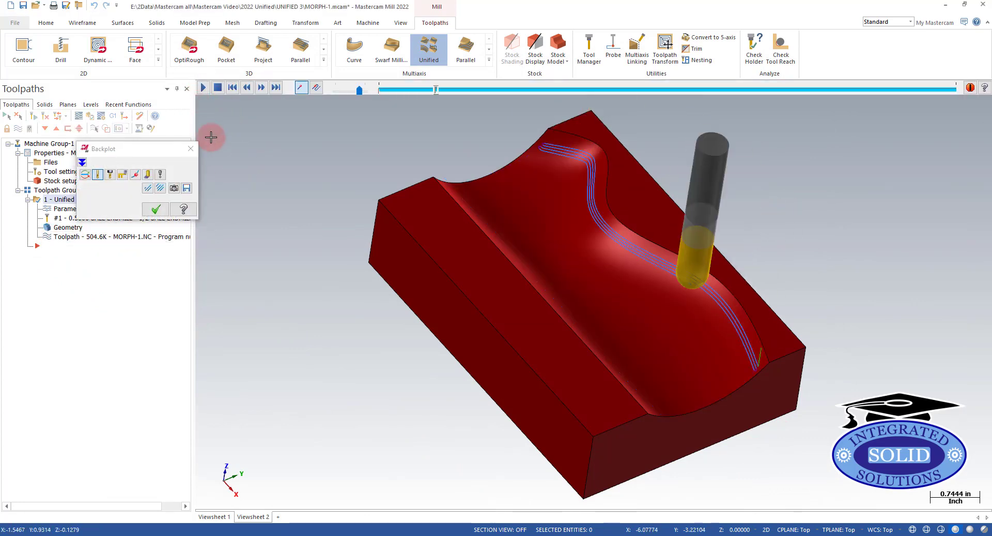
pyautogui.moveTo(436, 279); pyautogui.dragTo(624, 134, button='middle')
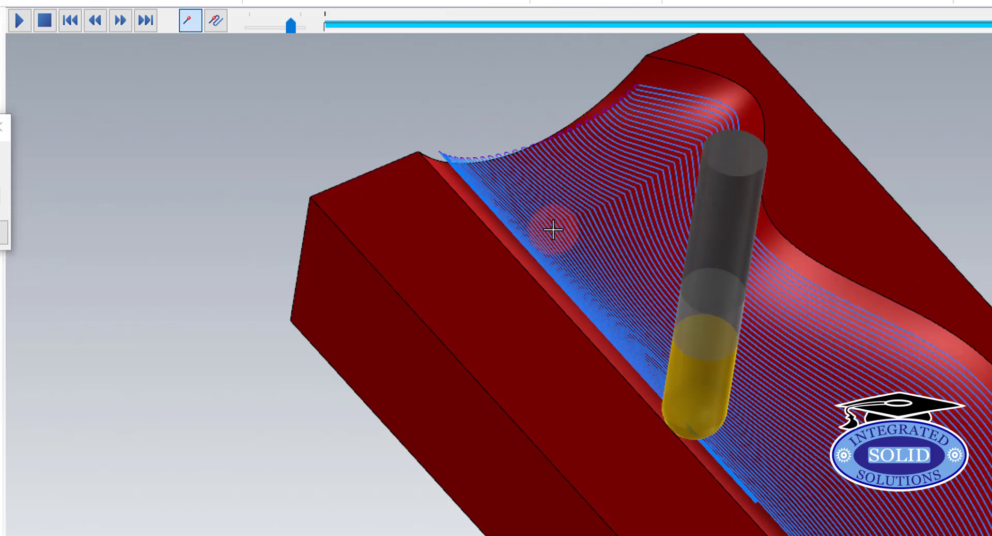
pyautogui.moveTo(644, 217); pyautogui.dragTo(621, 247, button='middle')
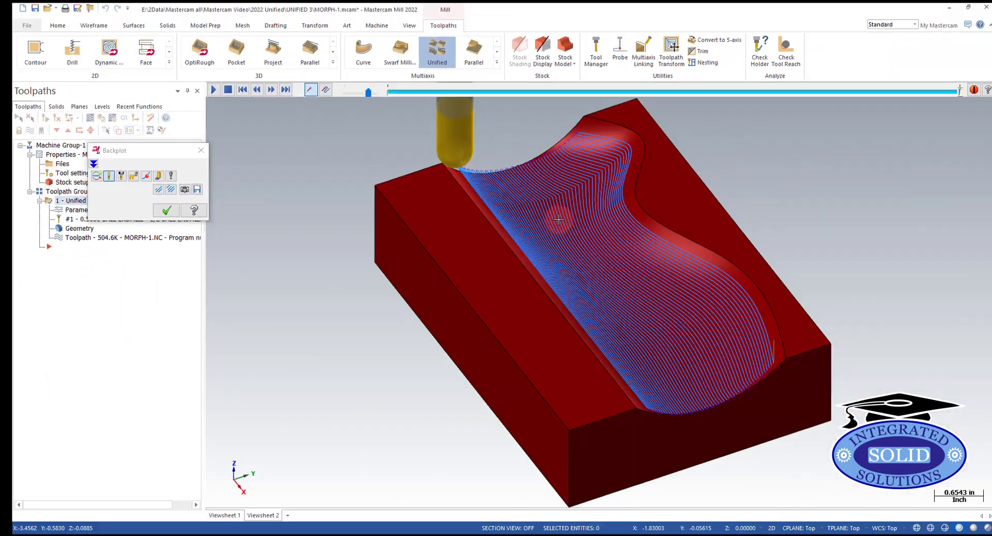
pyautogui.moveTo(559, 219); pyautogui.dragTo(563, 222, button='middle')
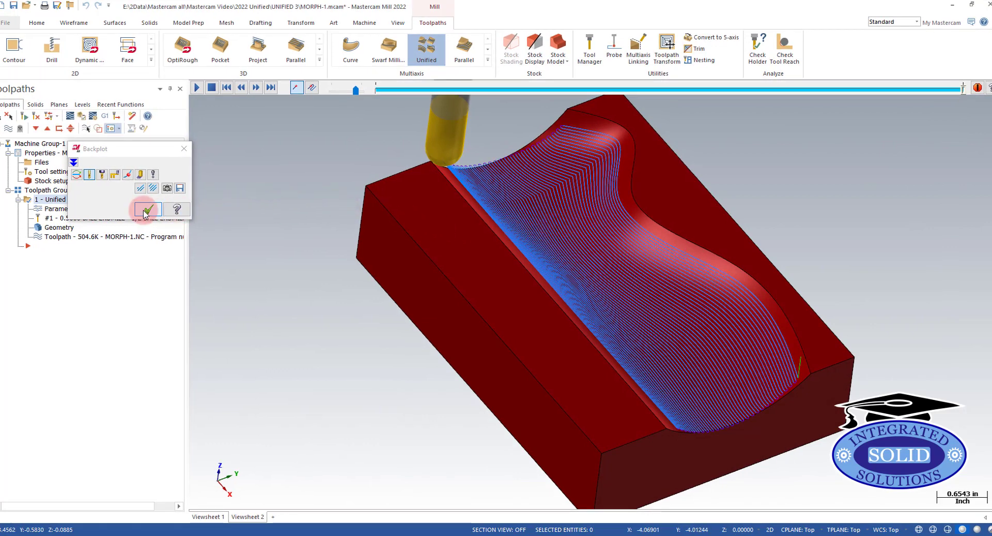
pyautogui.click(147, 210)
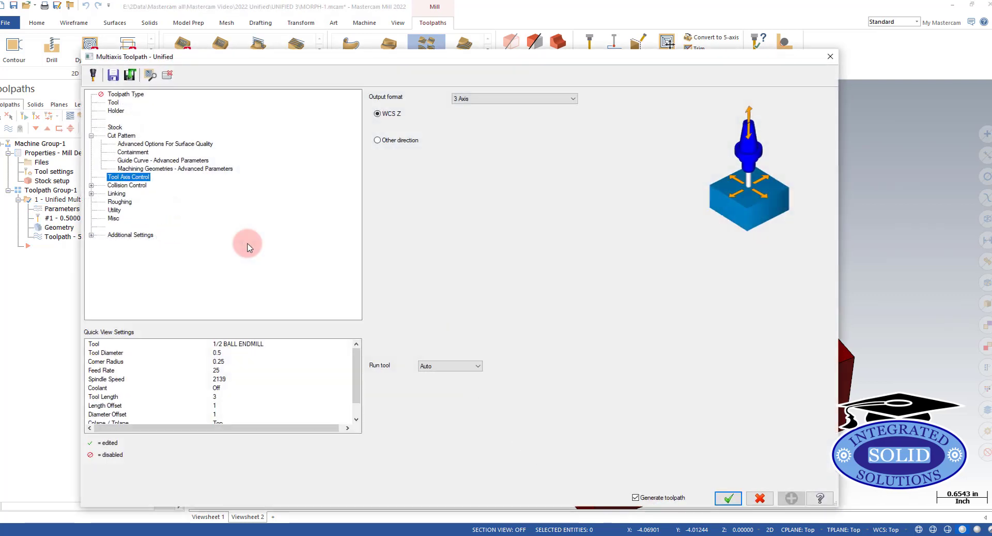
# - Review the Cut Pattern guides and the Advanced Options For Surface Quality page in the reopened parameters
pyautogui.click(136, 137)
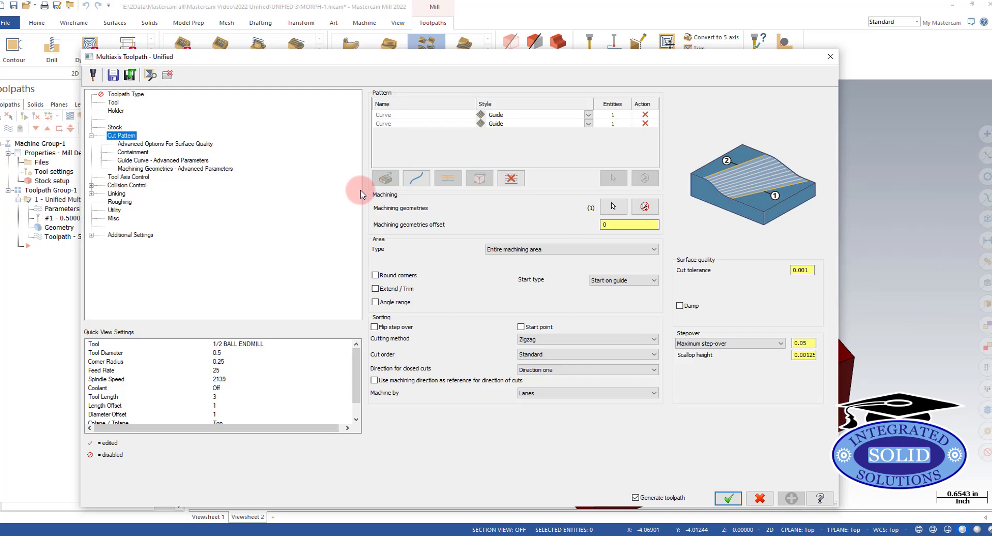
pyautogui.click(154, 144)
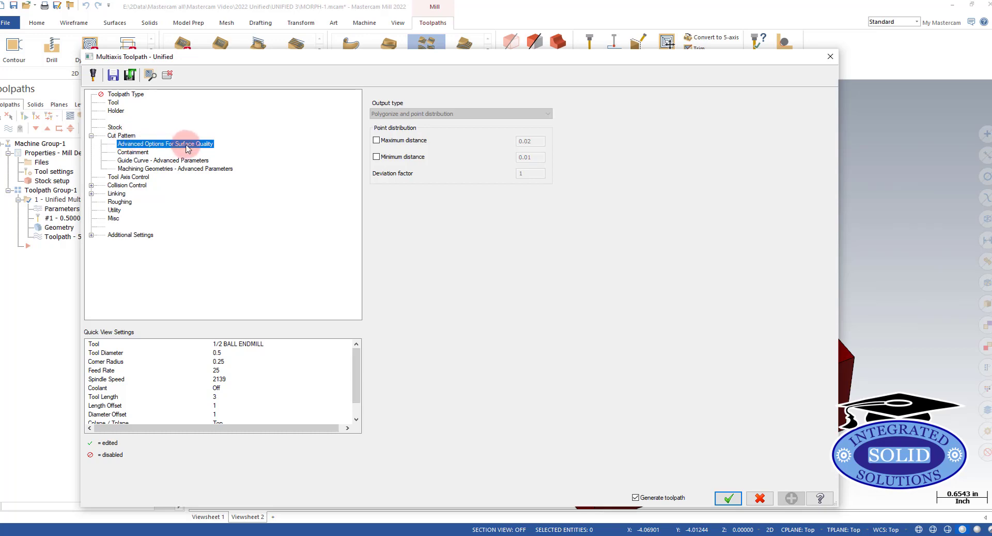
pyautogui.click(122, 136)
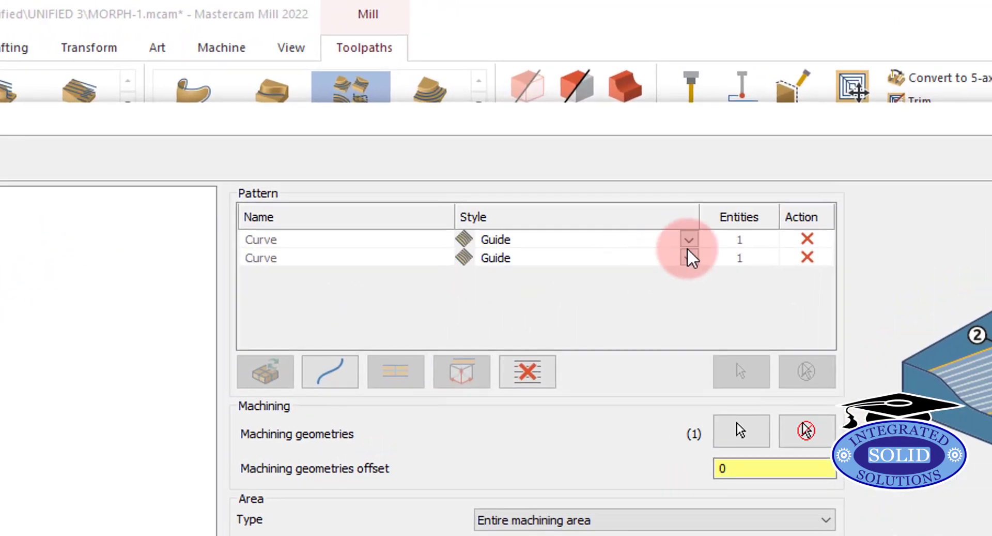
# - Set the curve style to Morph, enable smoothing at 0.1 distance, and regenerate the toolpath
pyautogui.click(689, 240)
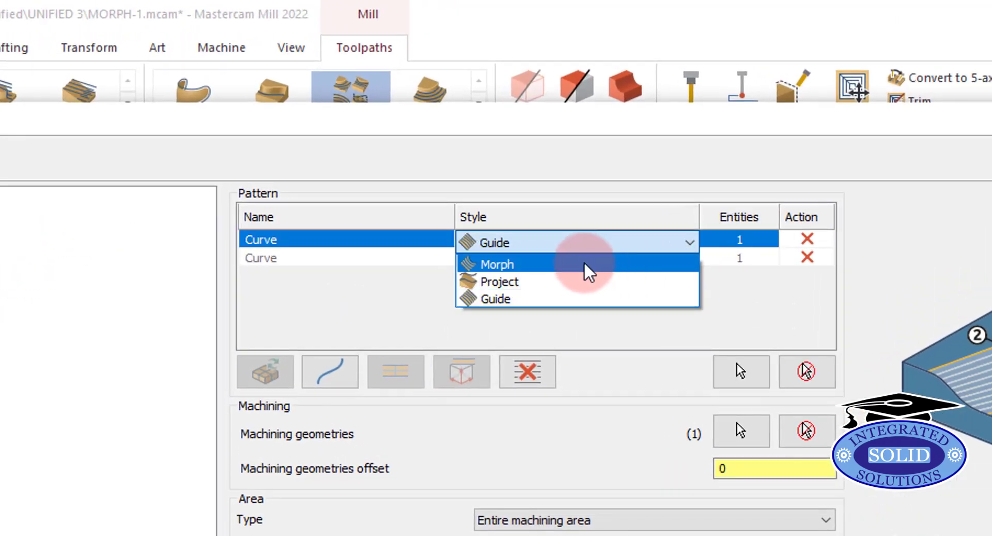
pyautogui.click(585, 263)
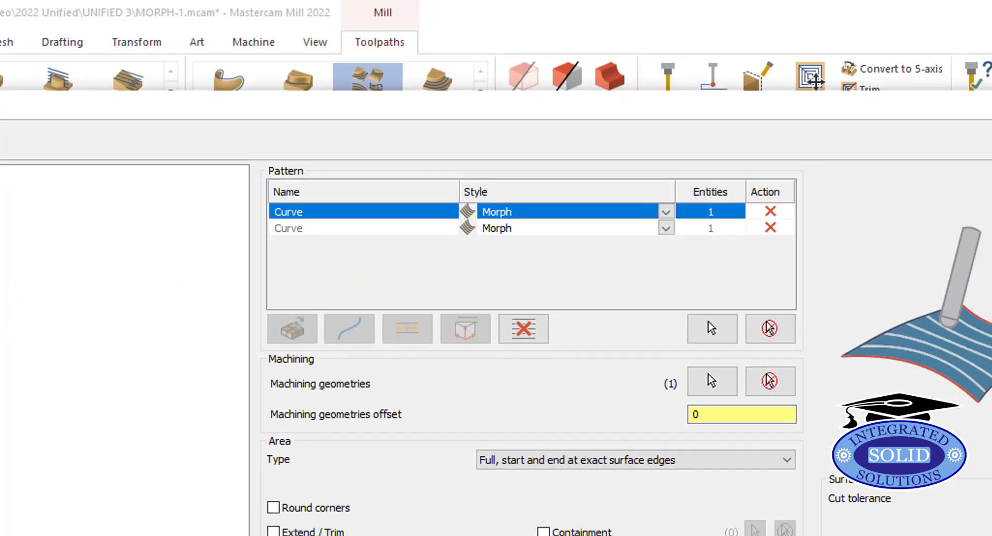
pyautogui.click(225, 148)
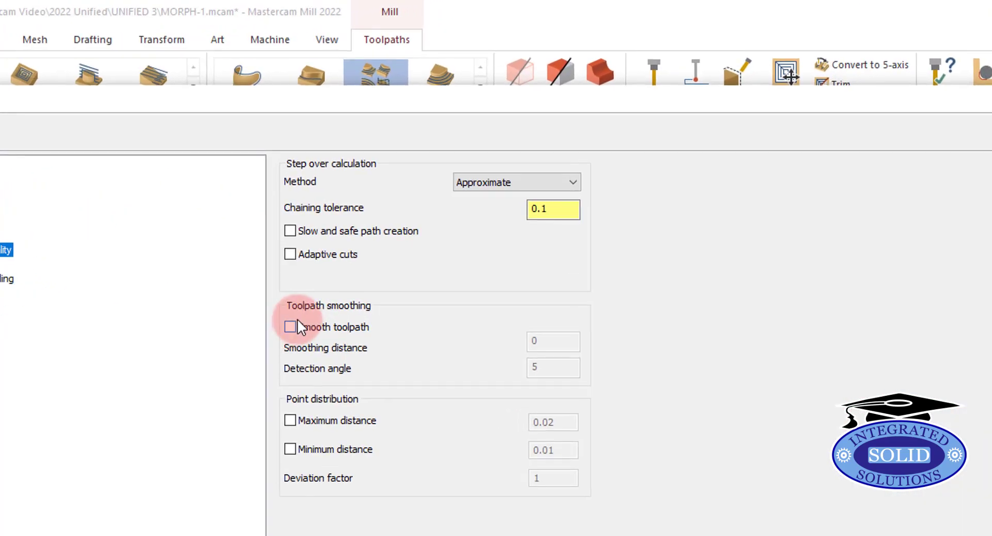
pyautogui.click(290, 327)
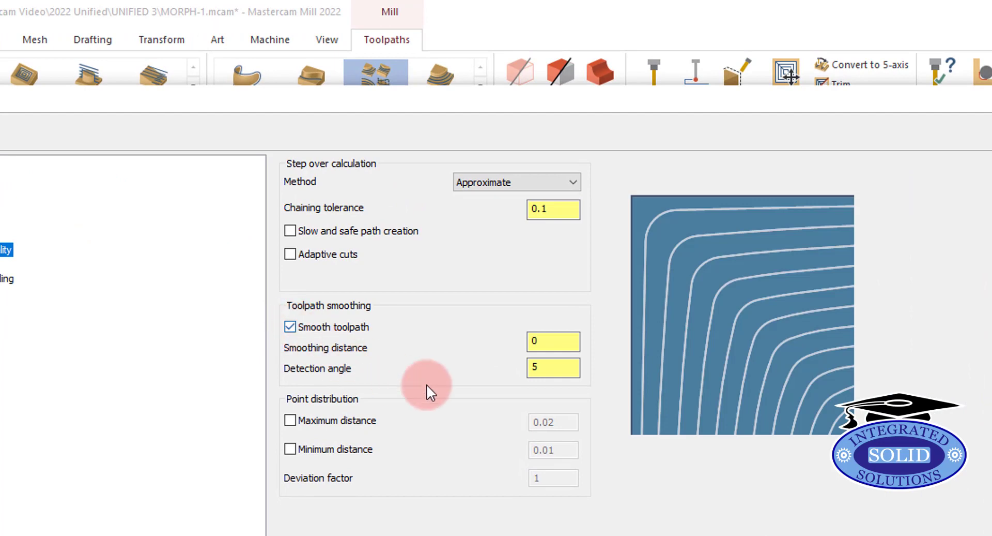
pyautogui.click(551, 340)
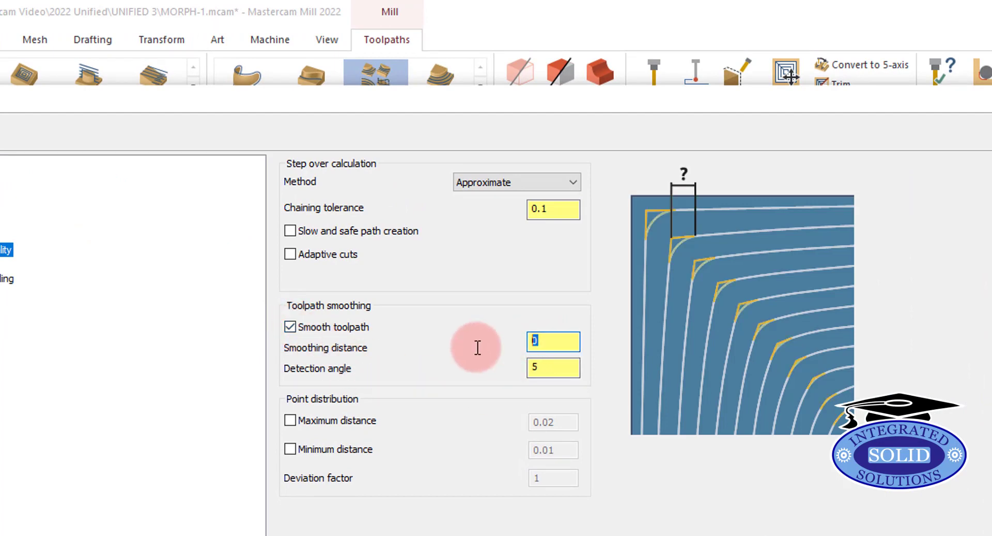
pyautogui.press('Tab')
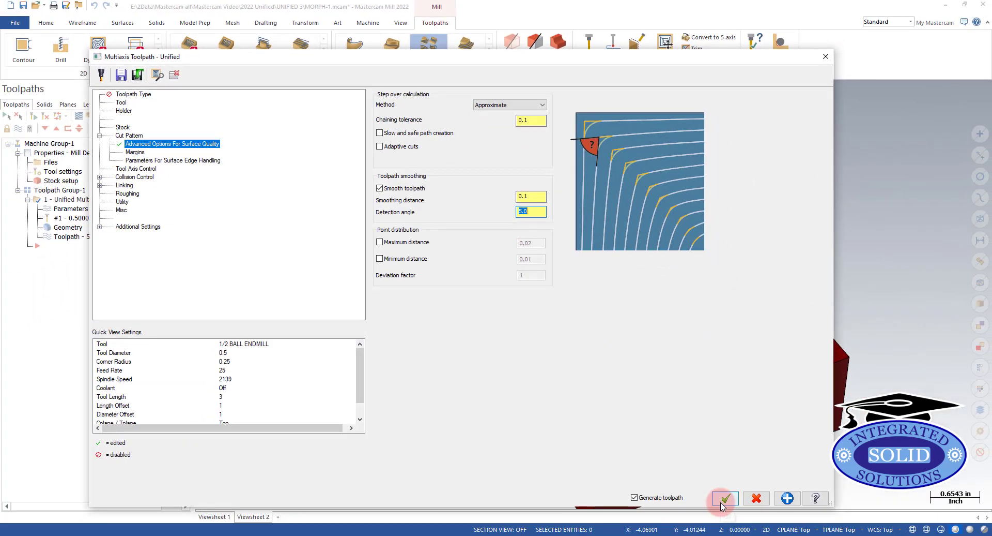
pyautogui.click(723, 499)
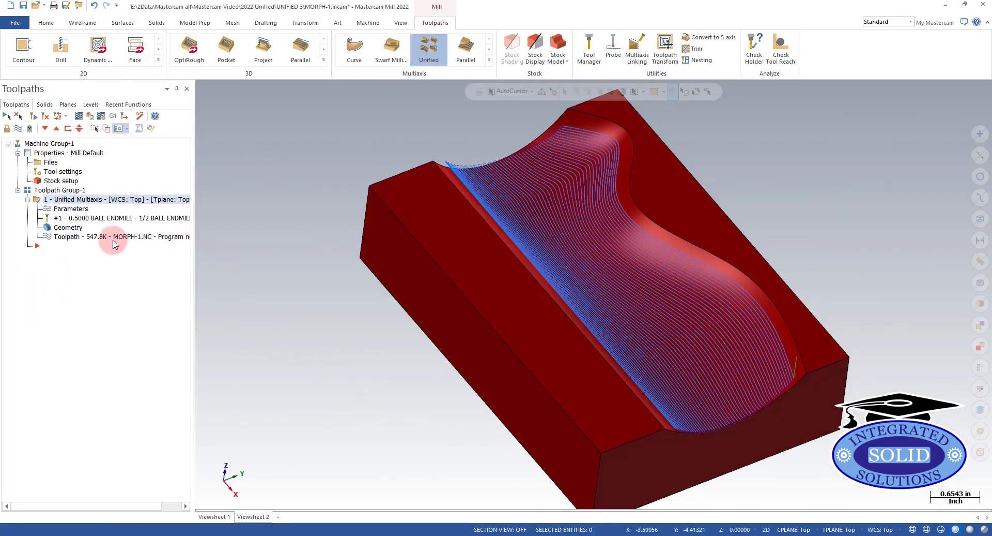
pyautogui.click(47, 236)
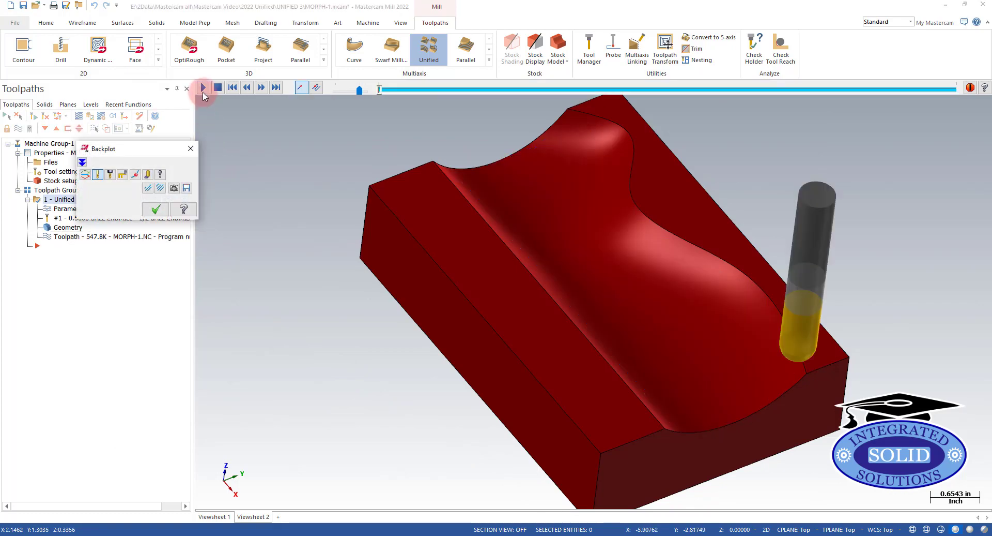
pyautogui.click(203, 87)
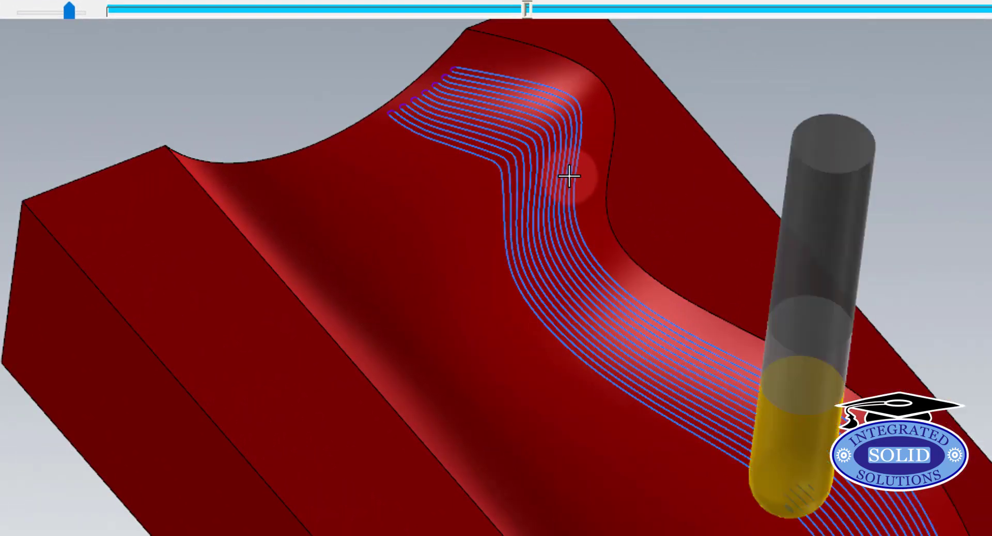
pyautogui.scroll(6, 570, 176)
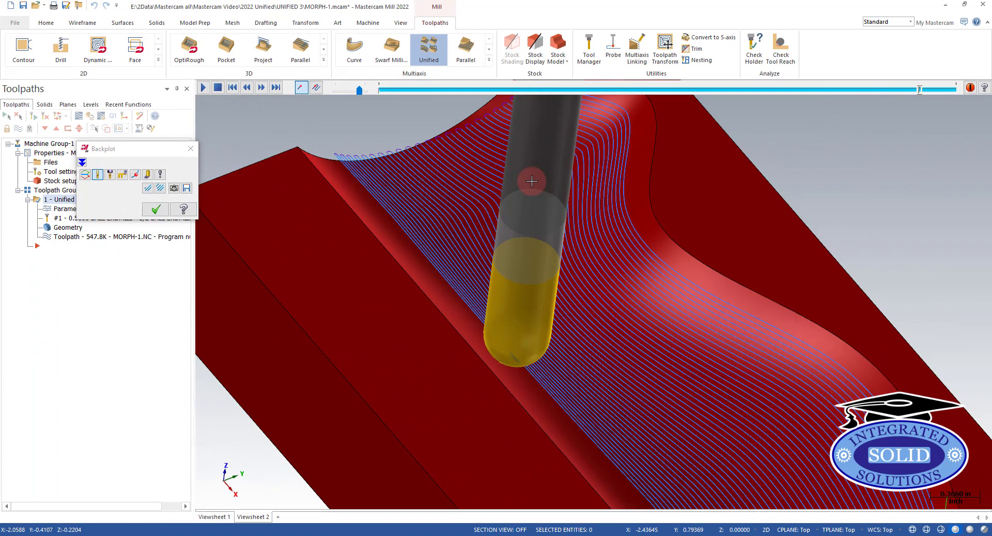
pyautogui.scroll(-4, 496, 304)
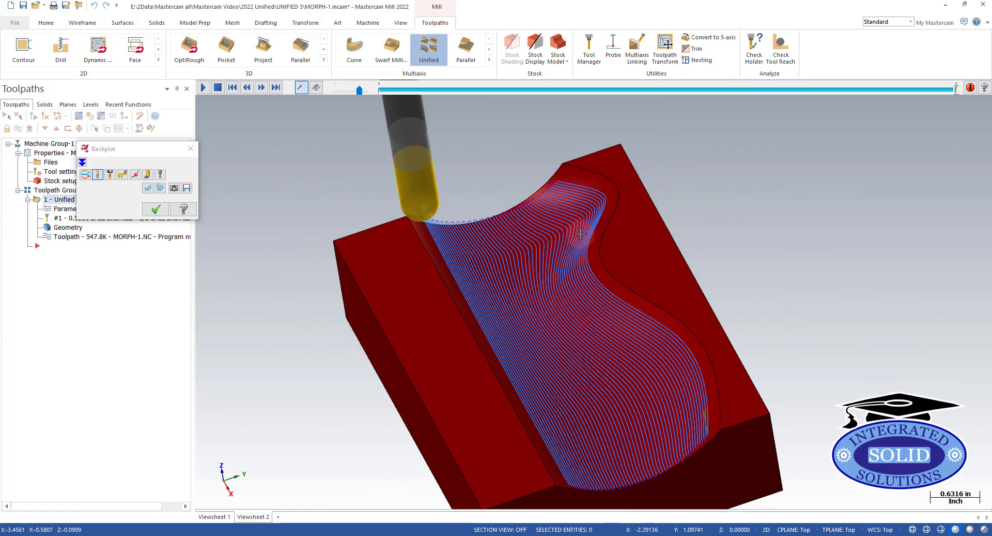
pyautogui.click(156, 209)
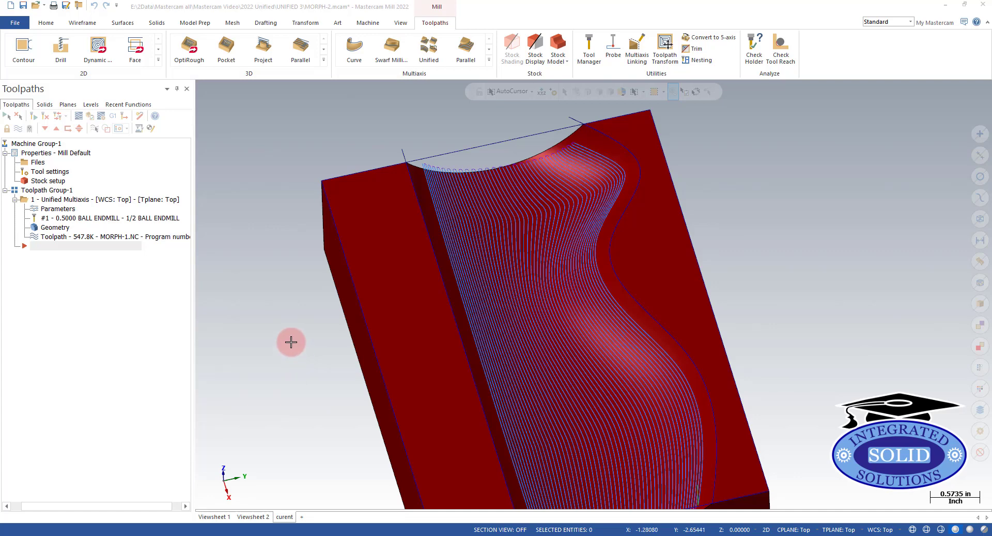
# - Copy the Unified Multiaxis operation and paste it as operation 2 in Toolpath Group-1
pyautogui.rightClick(27, 202)
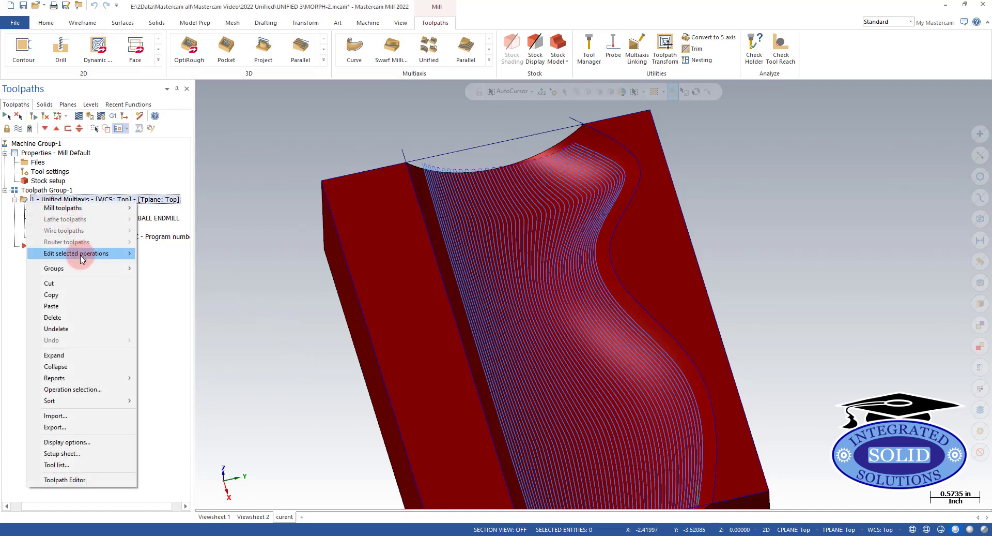
pyautogui.click(69, 290)
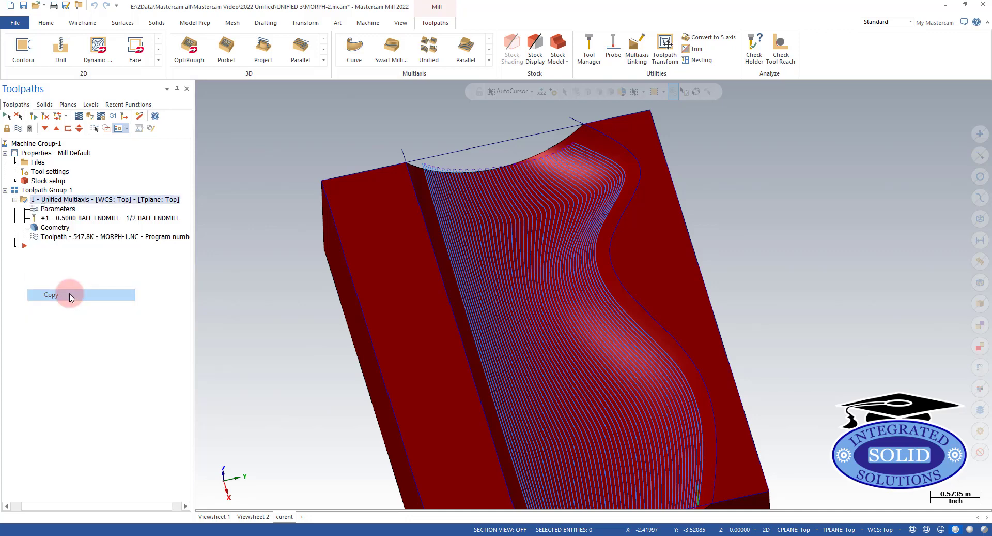
pyautogui.rightClick(68, 290)
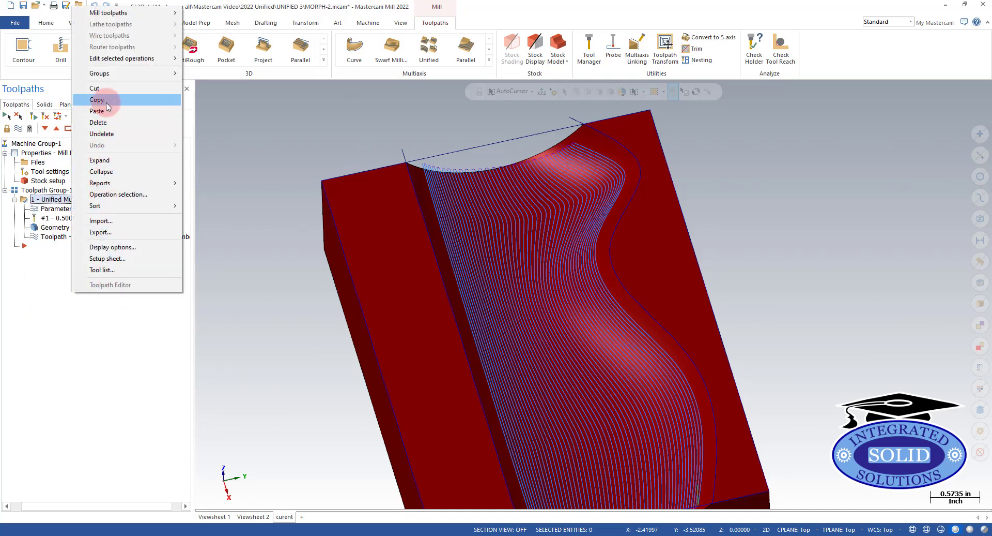
pyautogui.click(112, 115)
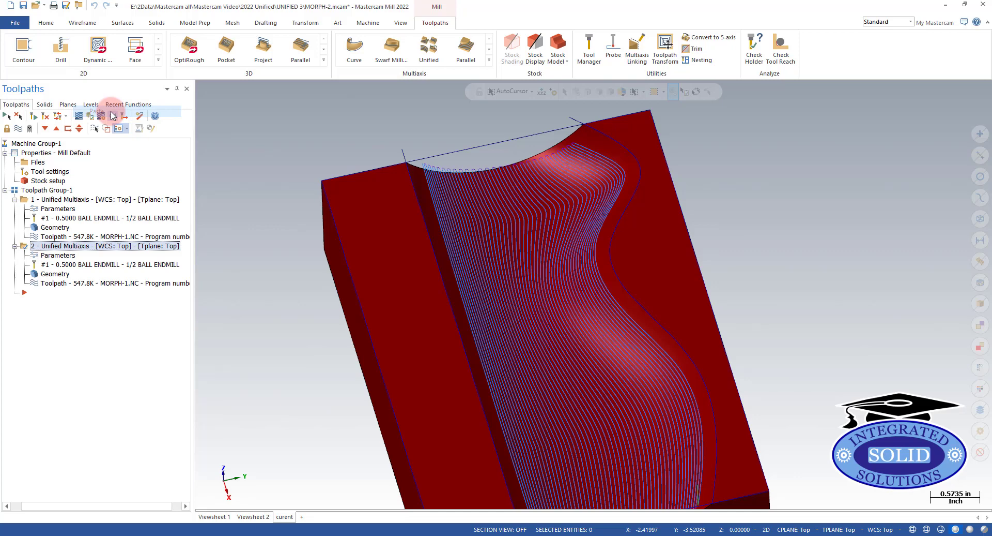
# - Uncheck Smooth toolpath in operation 2's parameters and regenerate it
pyautogui.click(56, 257)
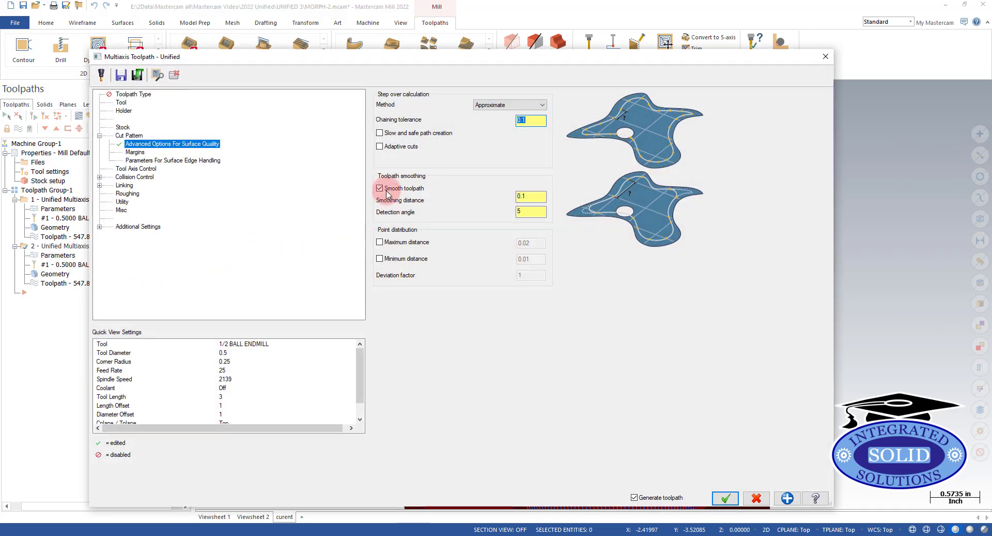
pyautogui.click(380, 189)
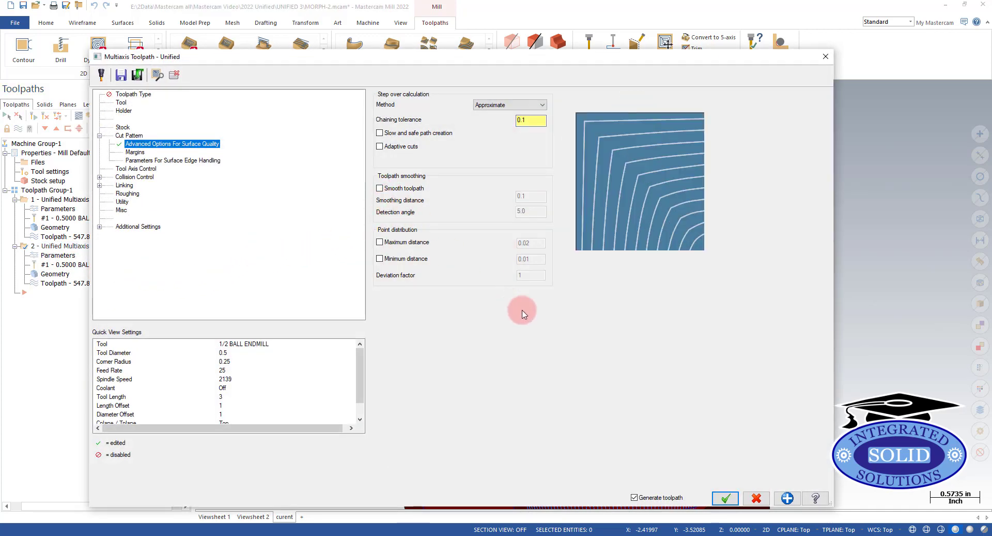
pyautogui.click(726, 497)
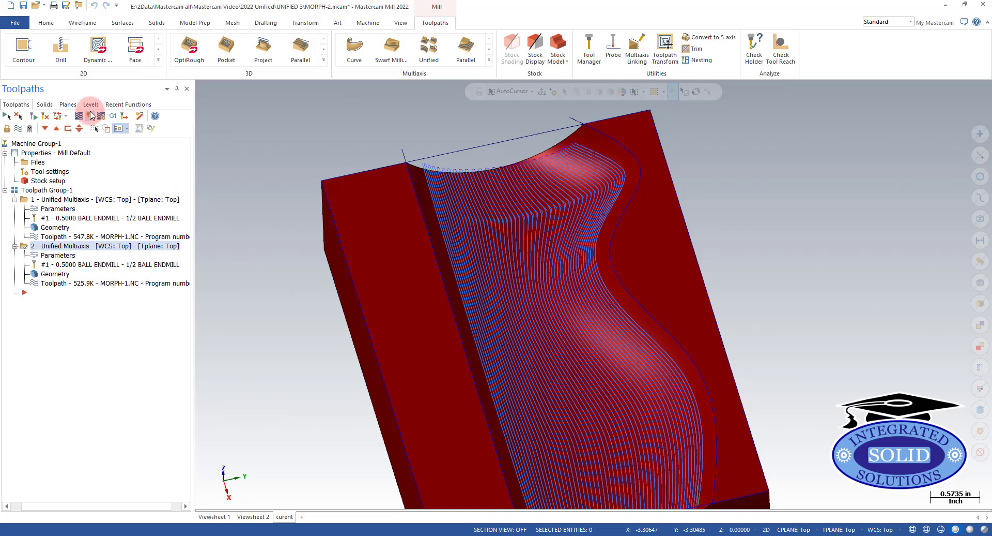
# - Hide levels 3 (PART) and 4, then pan and zoom in on the overlaid toolpaths
pyautogui.click(68, 104)
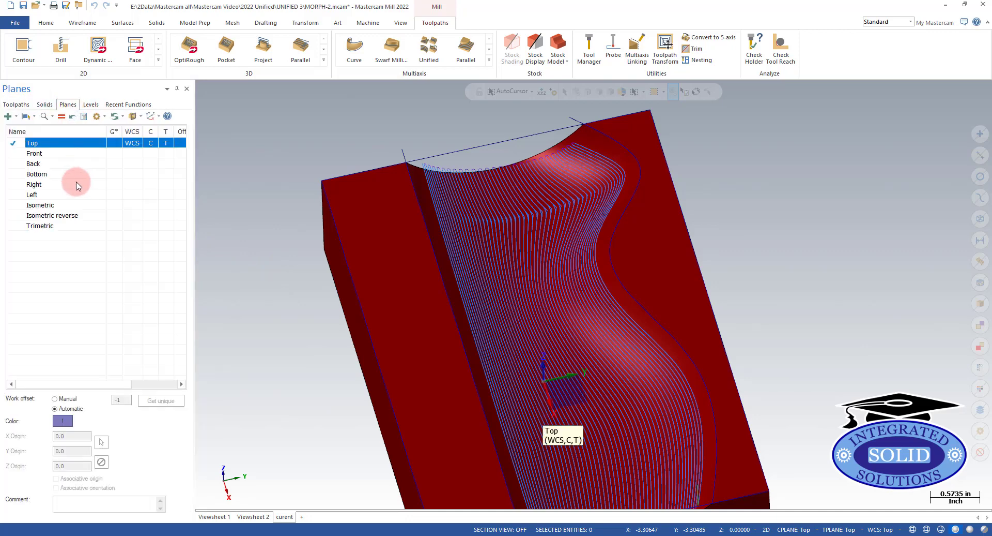
pyautogui.click(90, 105)
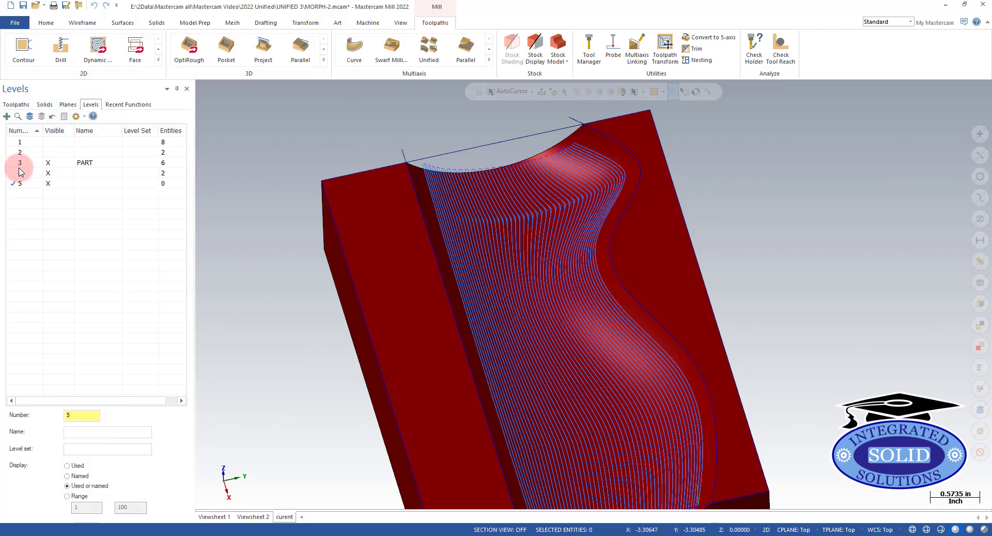
pyautogui.click(48, 163)
pyautogui.click(48, 172)
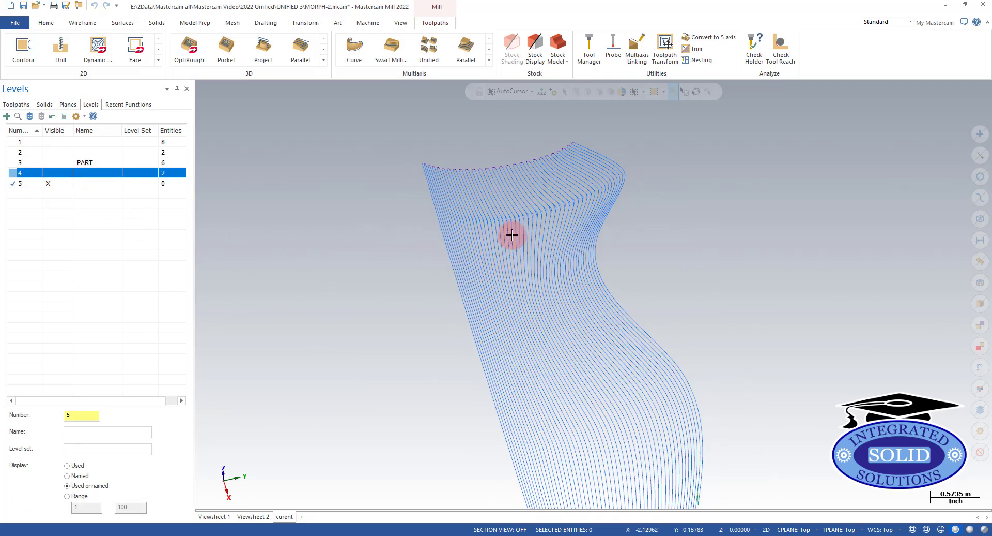
pyautogui.moveTo(547, 246); pyautogui.dragTo(547, 363, button='middle')
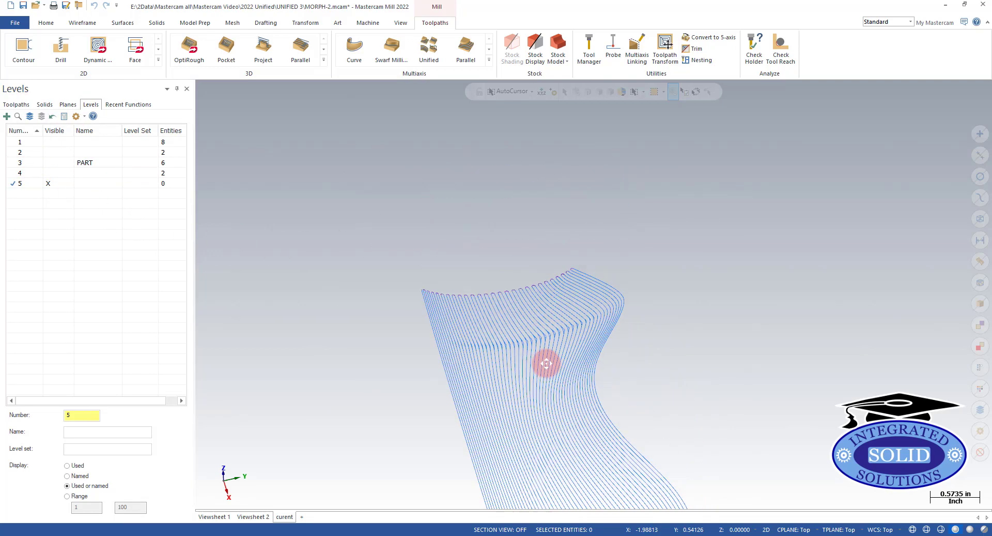
pyautogui.scroll(10, 541, 359)
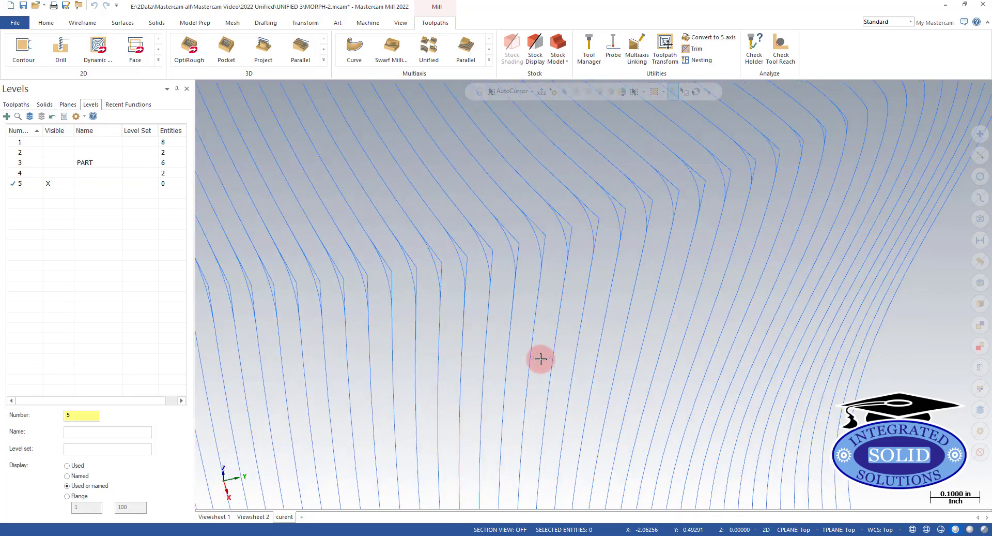
pyautogui.scroll(3, 541, 359)
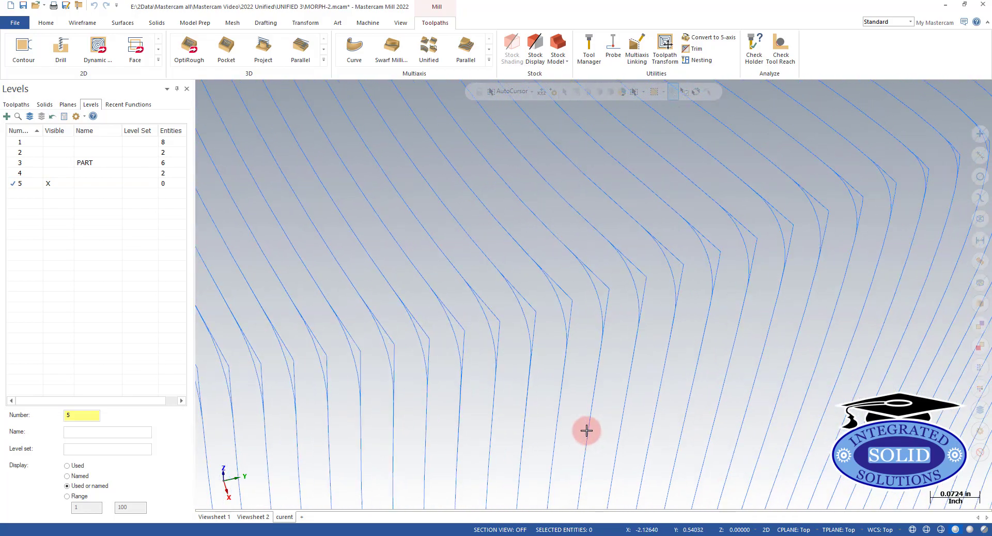